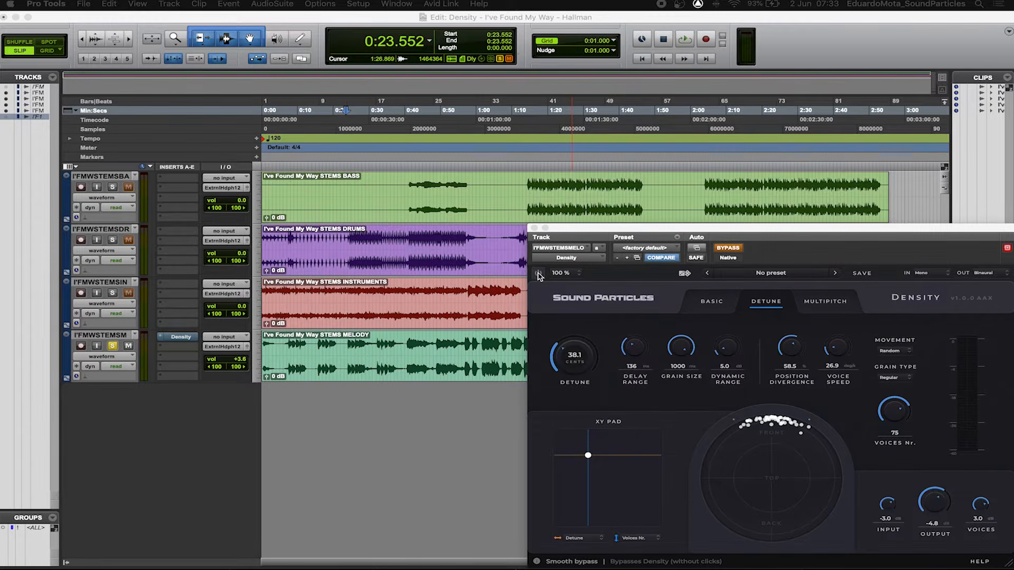
Play the soloed melody track and compare its sound with Density bypassed and active
left_click(771, 38)
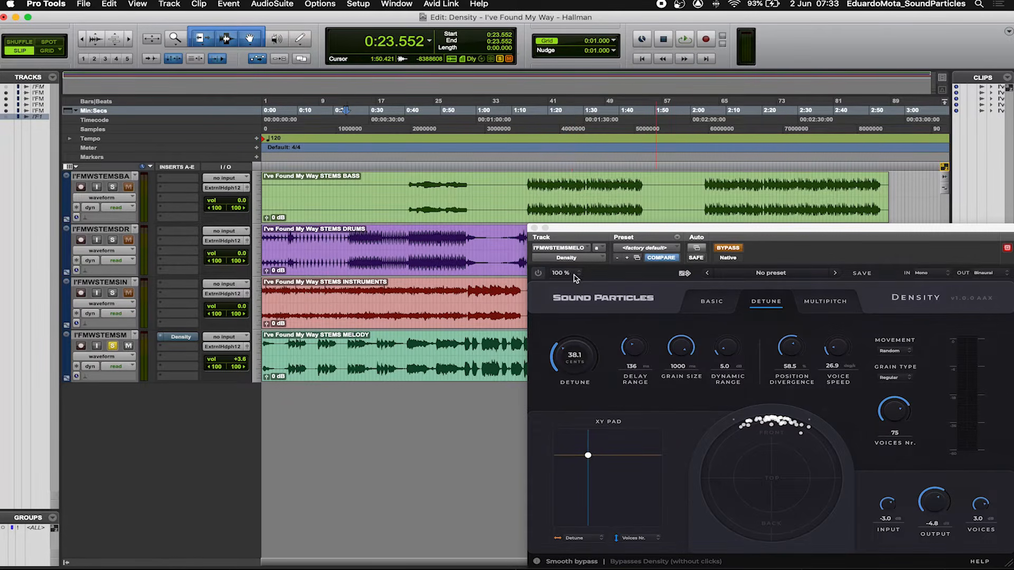
key("space")
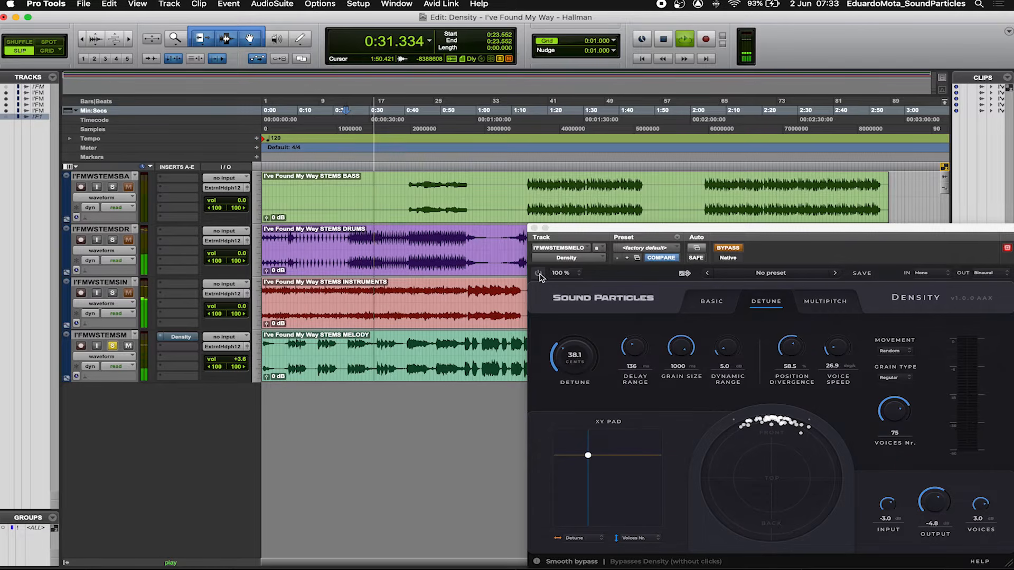
left_click(538, 274)
left_click(538, 273)
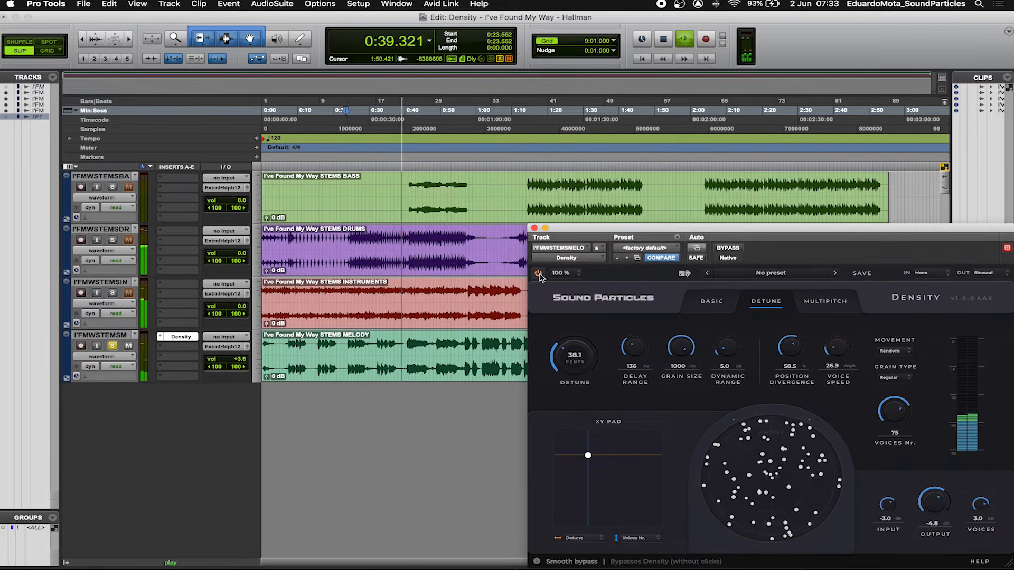
Unsolo the melody track, compare the full mix with Density bypassed and active, and stop playback
left_click(112, 346)
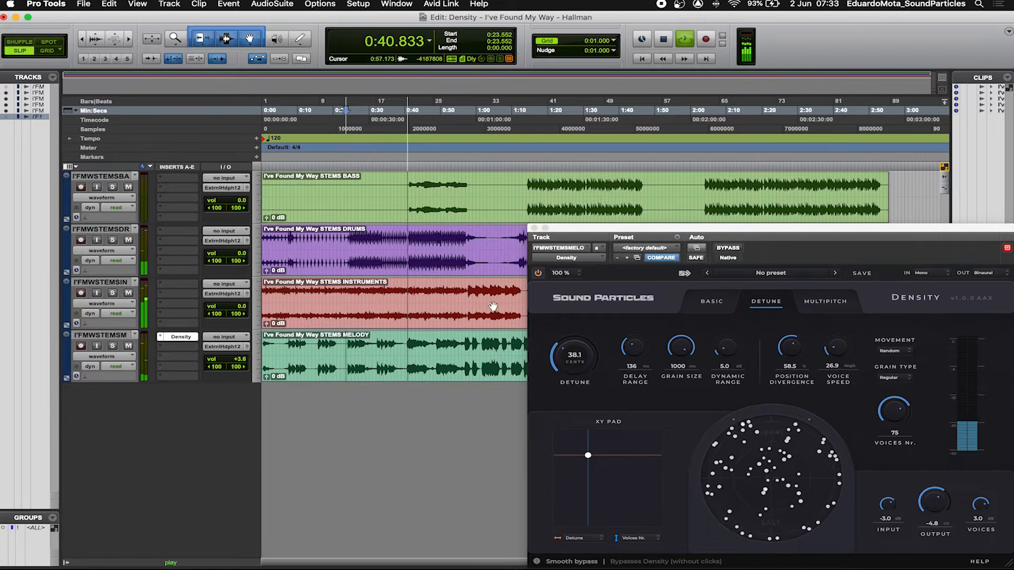
left_click(539, 274)
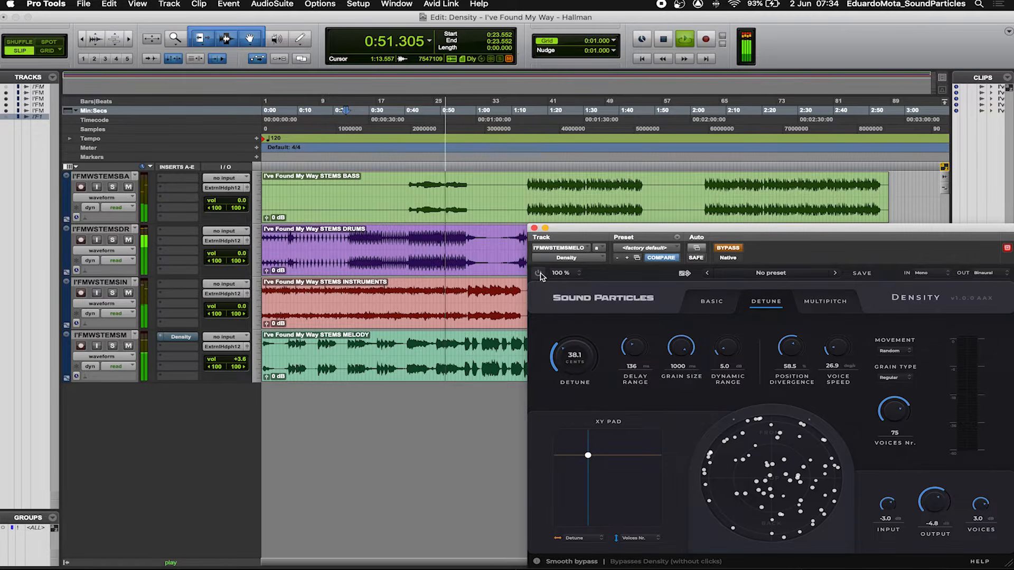
left_click(539, 273)
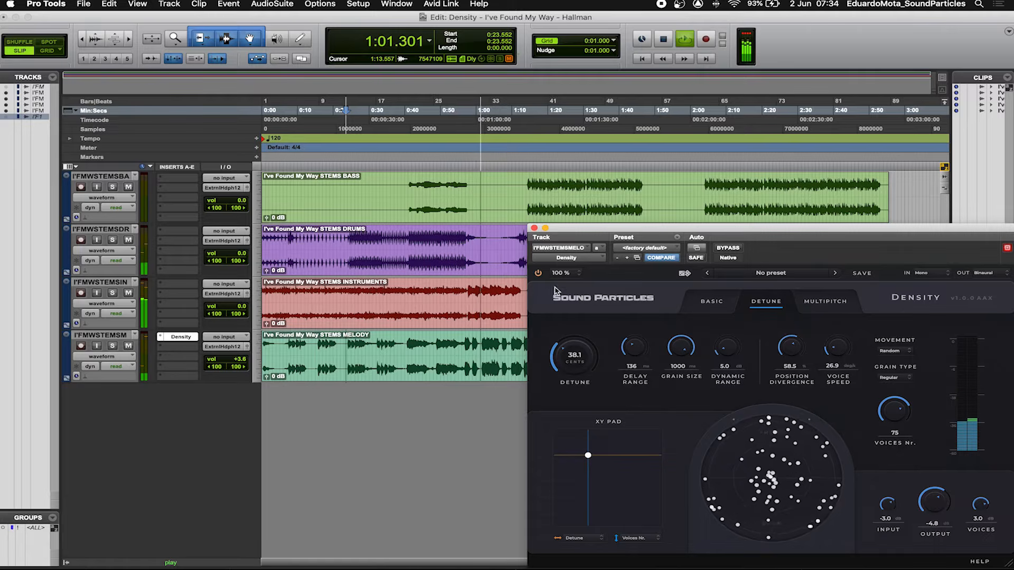
left_click(538, 273)
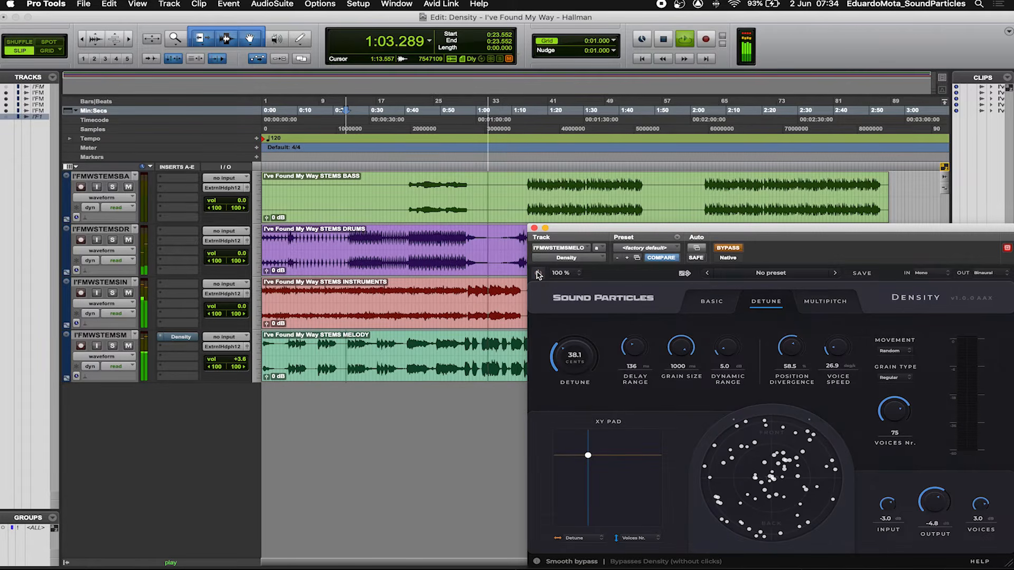
left_click(538, 273)
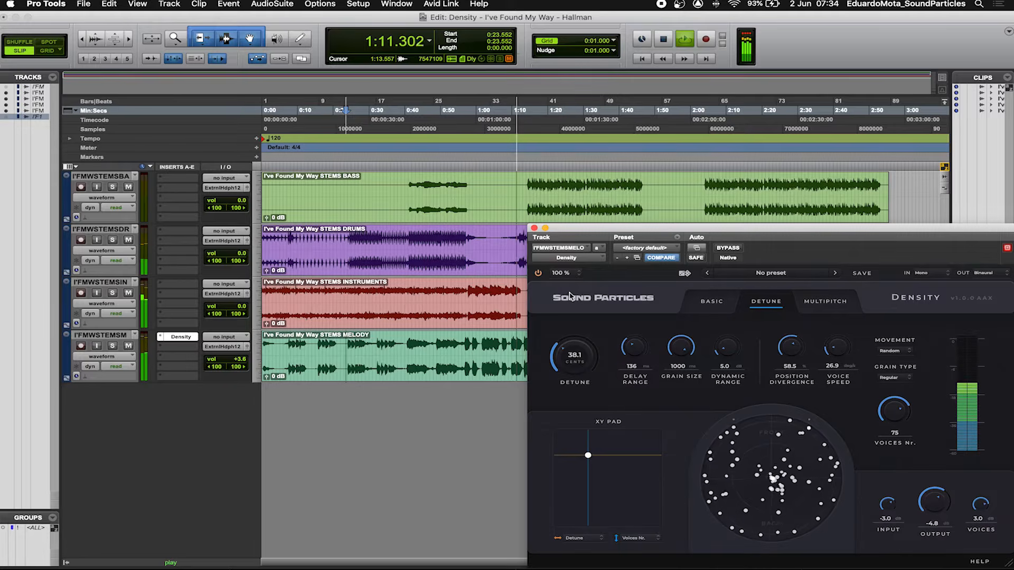
key("space")
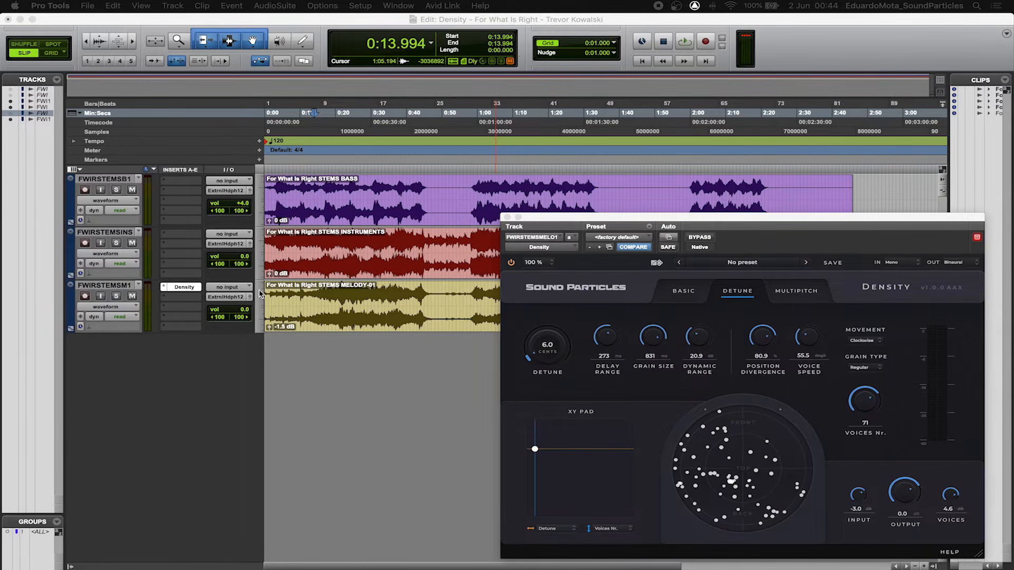
Solo the melody track and play it, switching Density's bypass on and off to compare, and stop playback
left_click(116, 296)
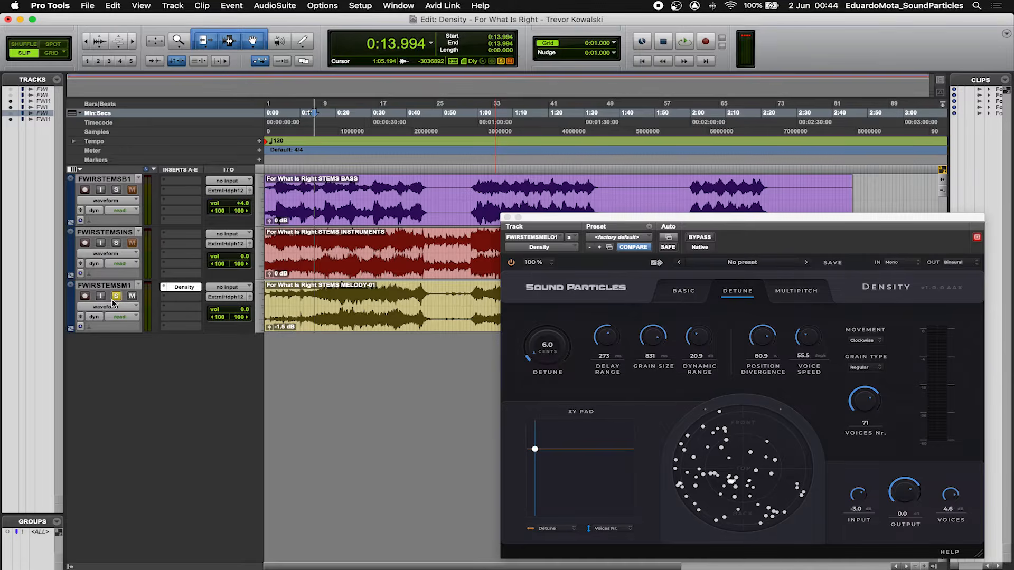
key("space")
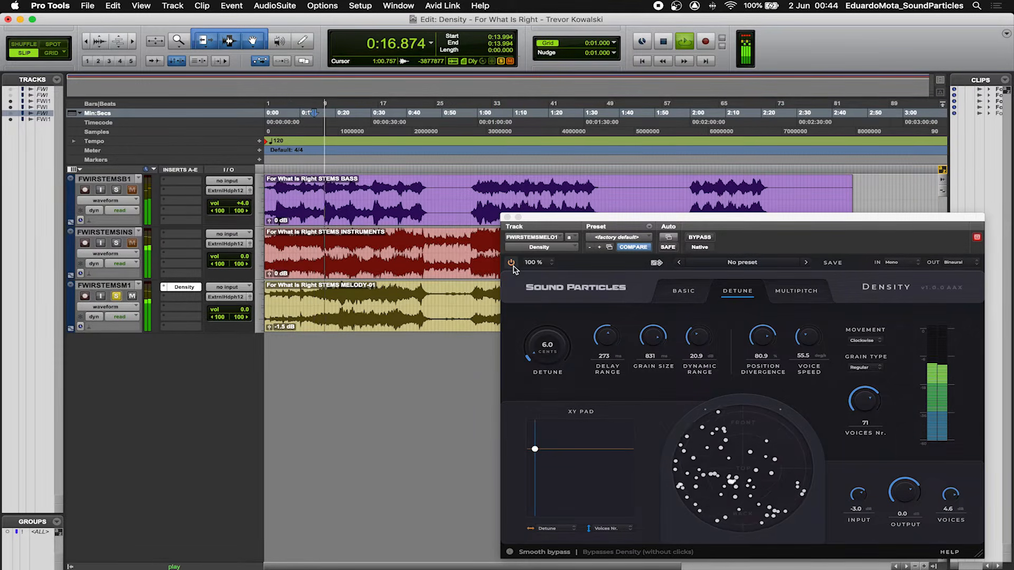
left_click(512, 262)
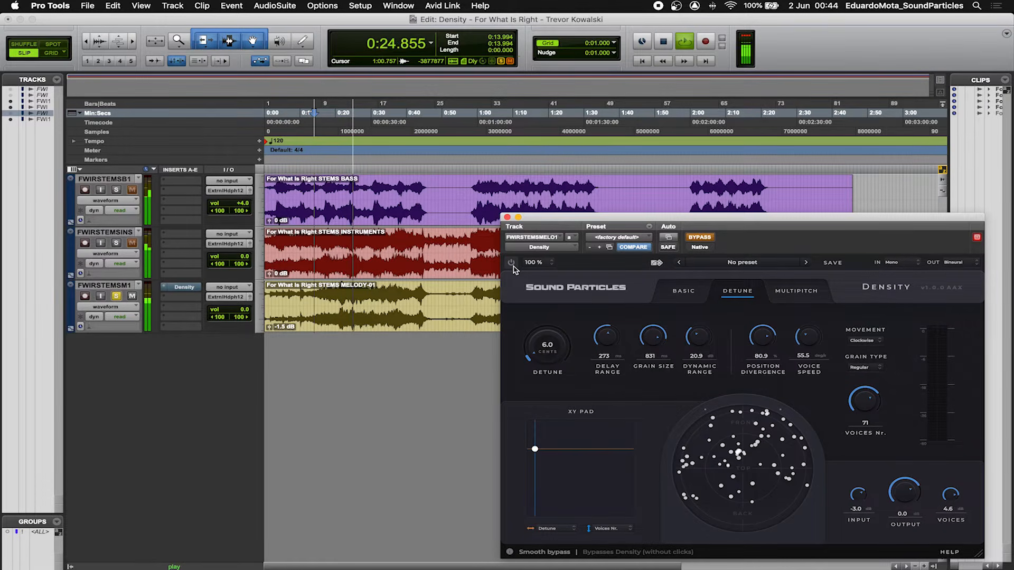
left_click(511, 263)
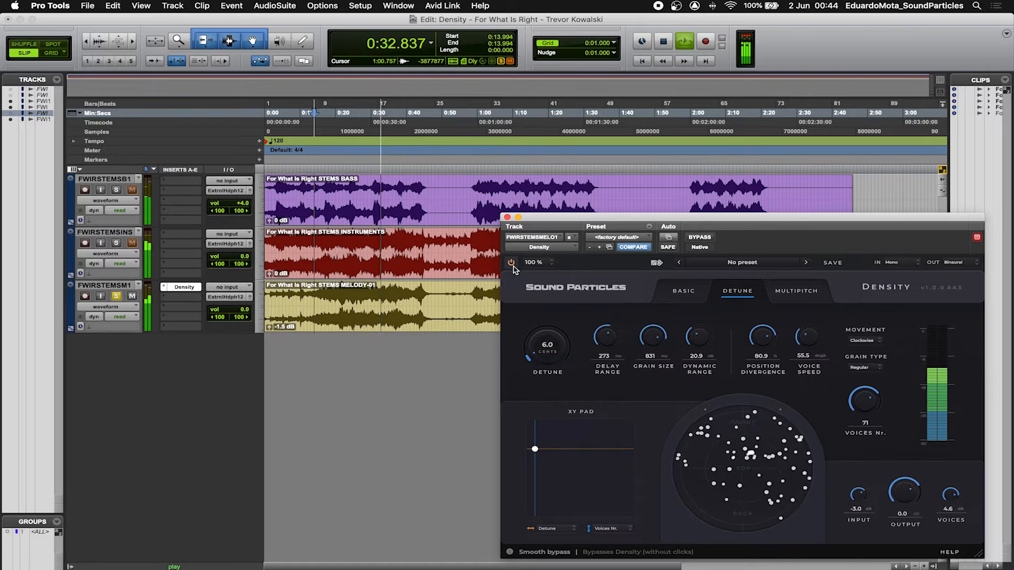
left_click(512, 264)
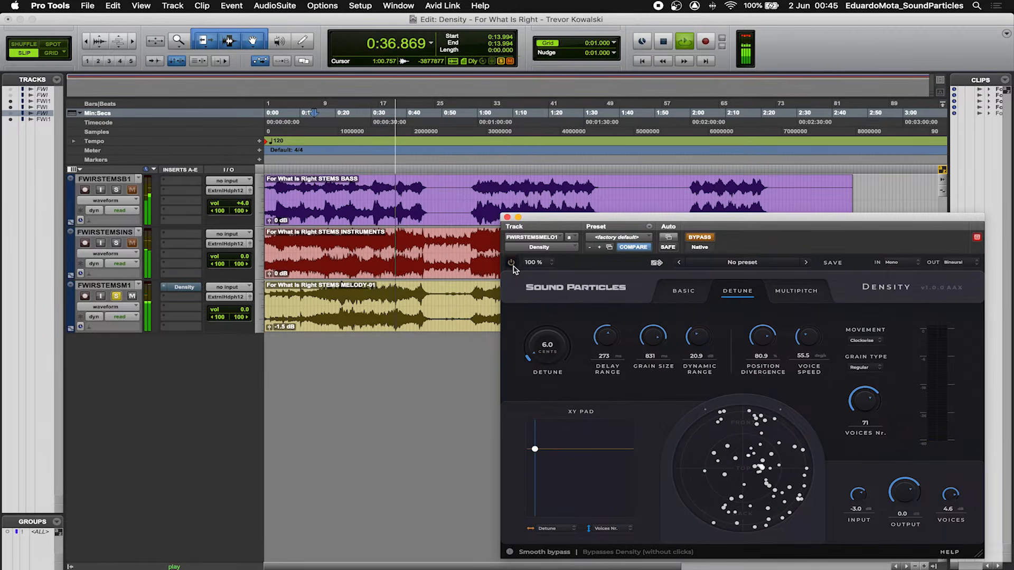
left_click(512, 266)
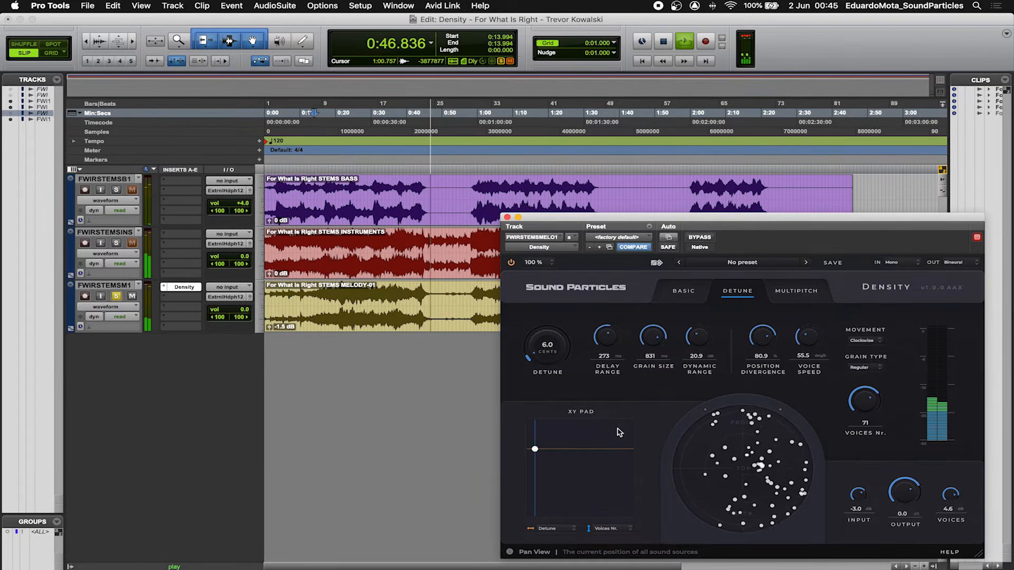
key("space")
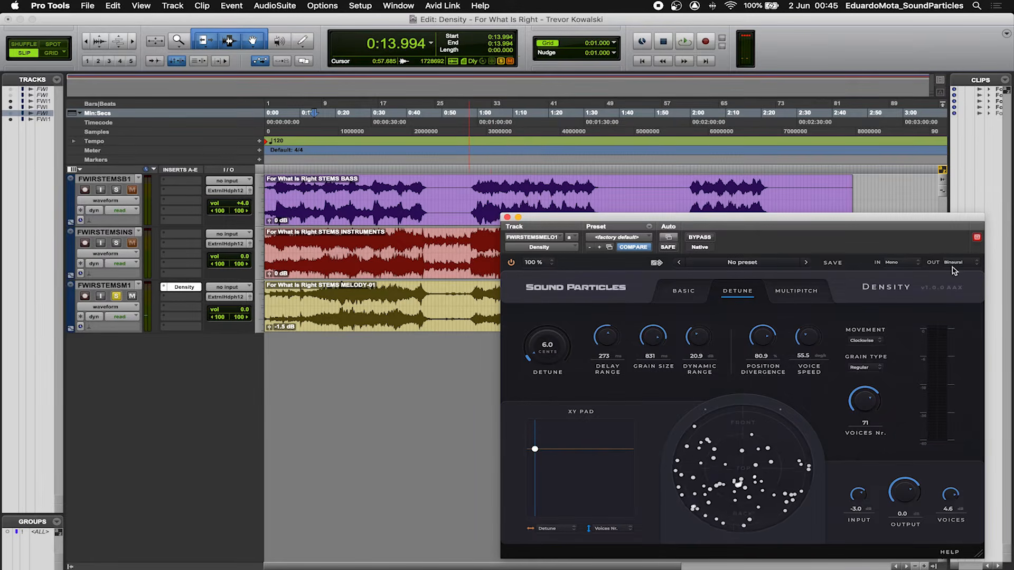
Unsolo the melody track and play the full mix, toggling Density's bypass to compare the result in context
left_click(115, 297)
key("space")
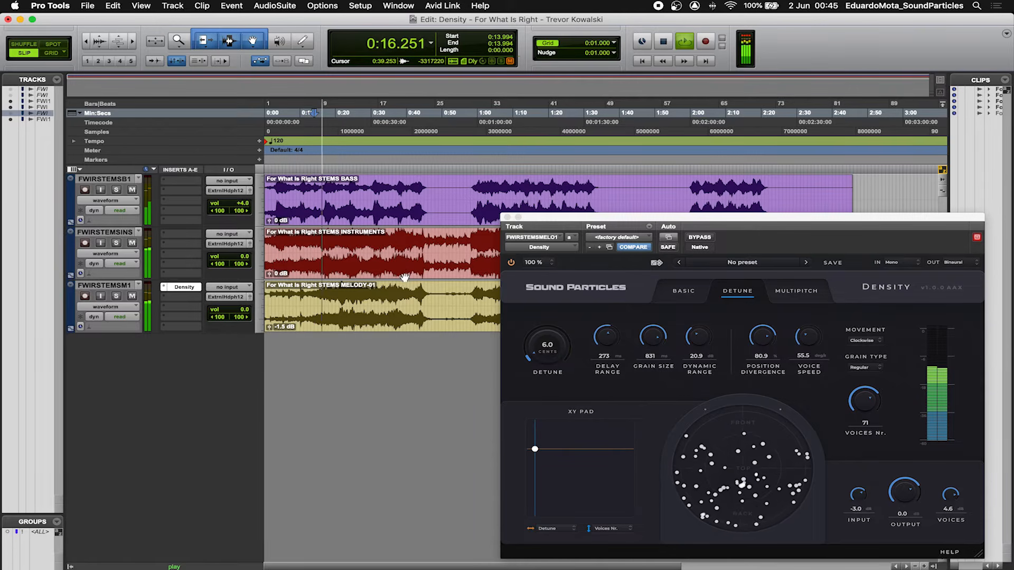
left_click(511, 264)
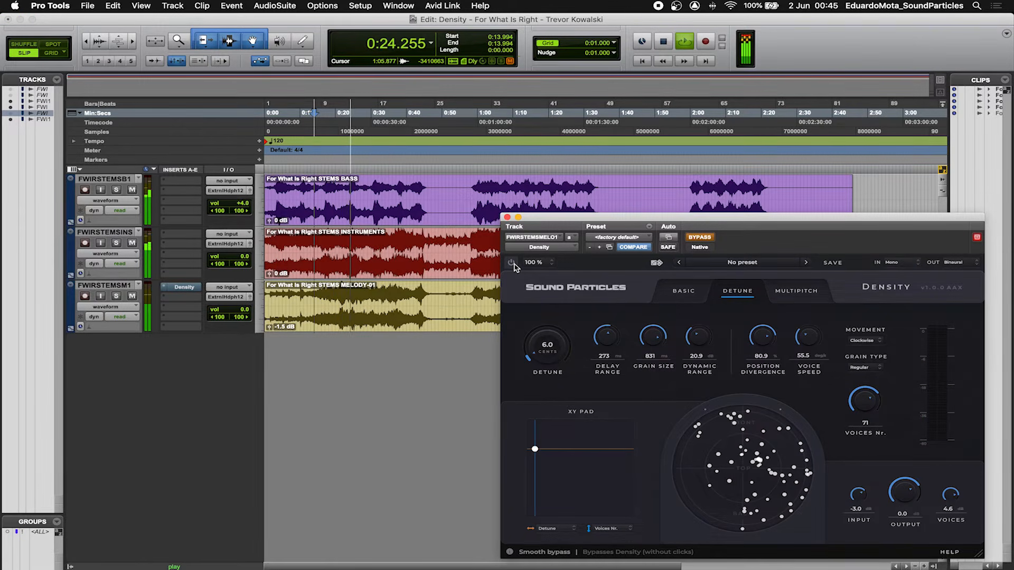
left_click(512, 263)
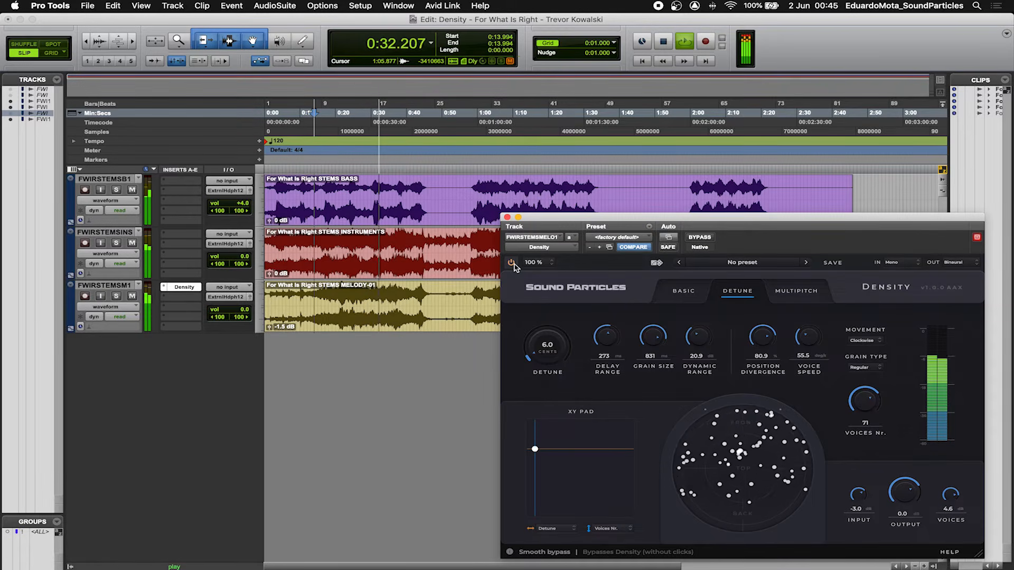
left_click(512, 263)
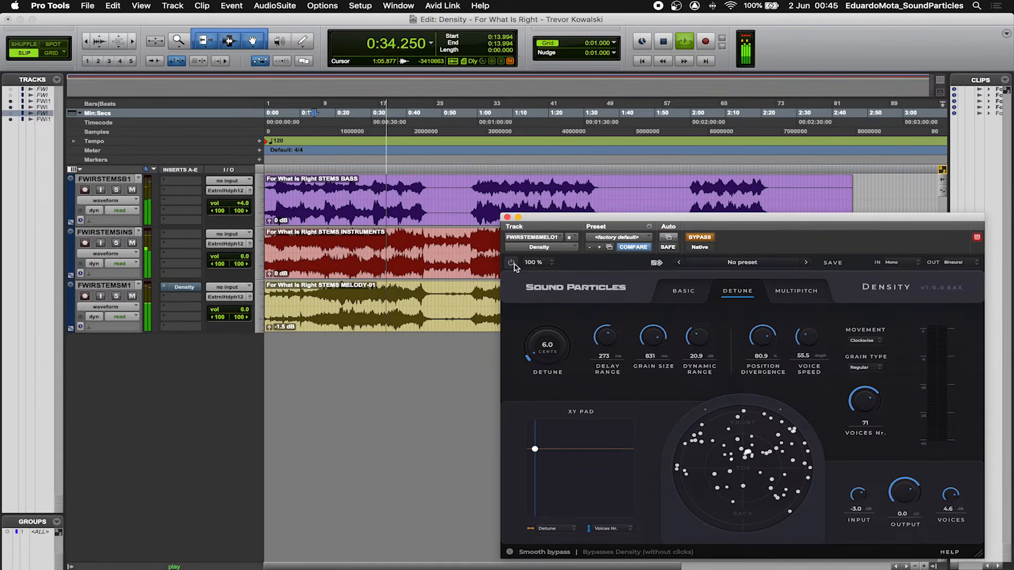
left_click(511, 264)
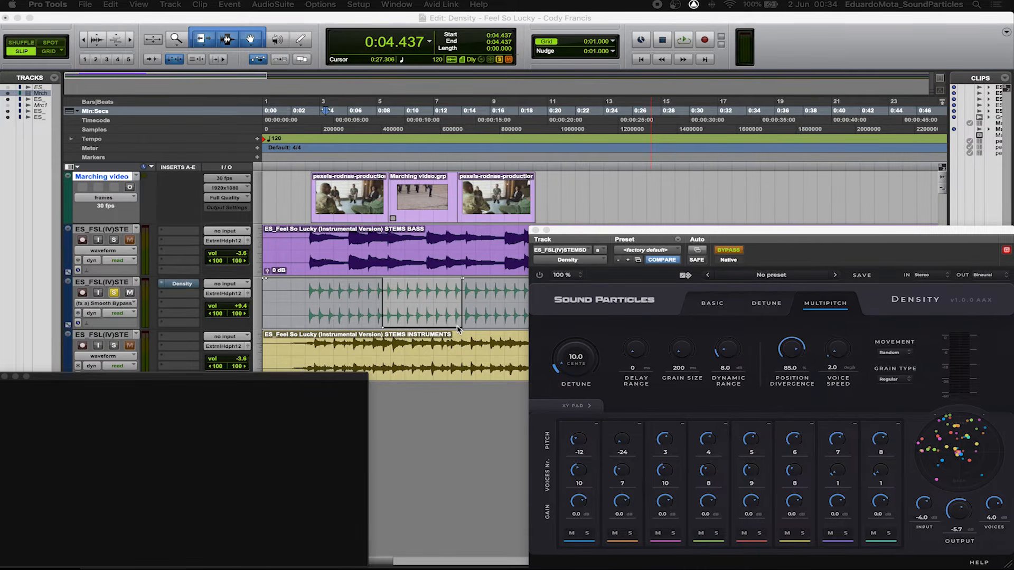
Play the soloed drum stem from about 0:04.650 and stop playback
left_click(332, 299)
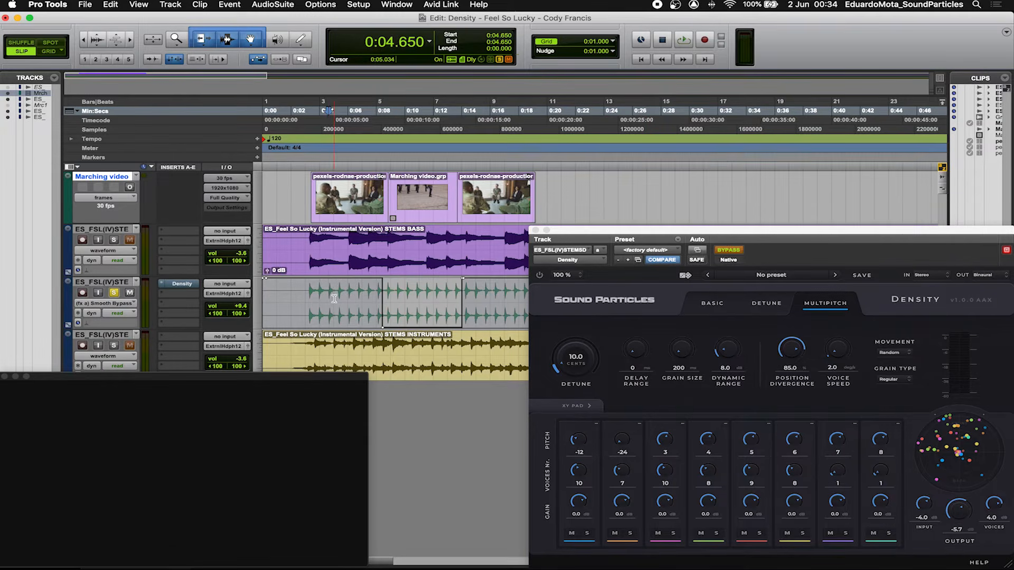
key("space")
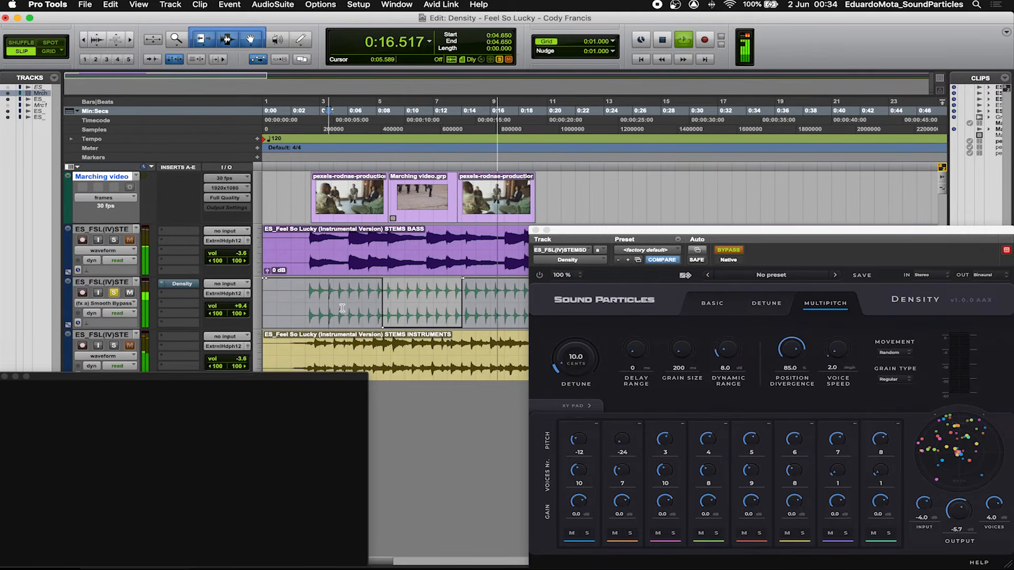
key("space")
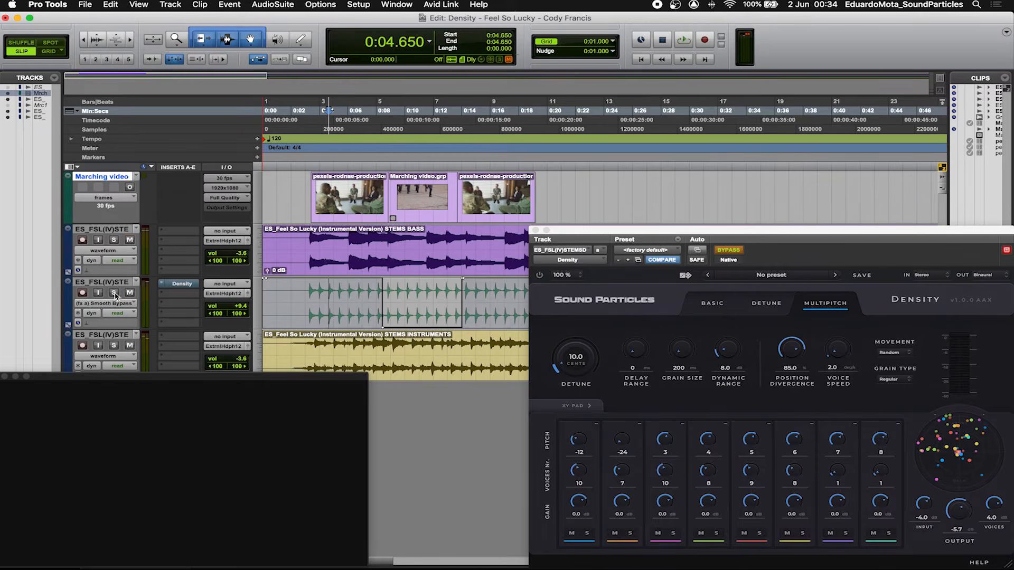
Bring the Marching video track online and play the mix with picture from about 0:01.152, stopping at the end
left_click(129, 188)
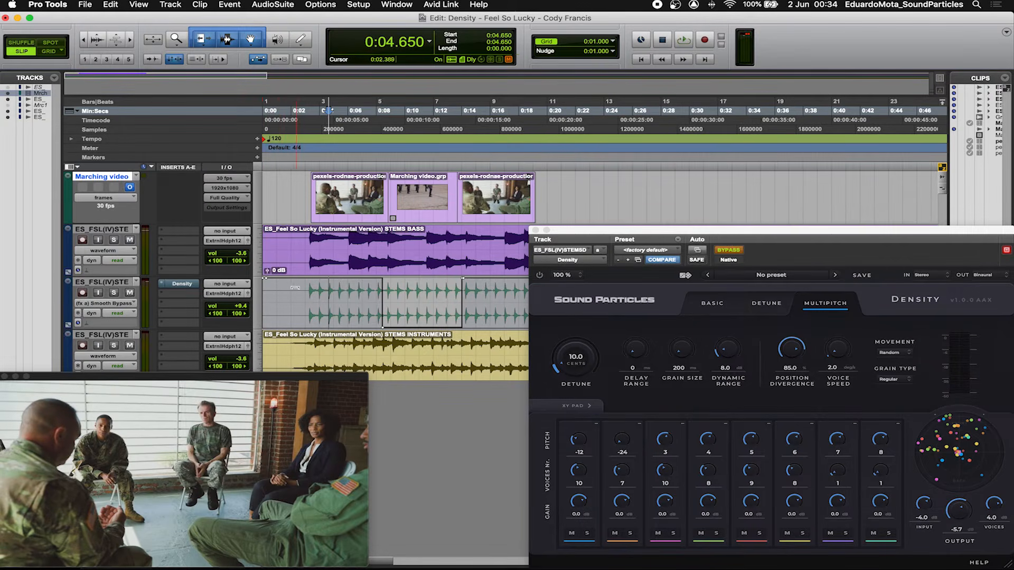
left_click(279, 301)
key("space")
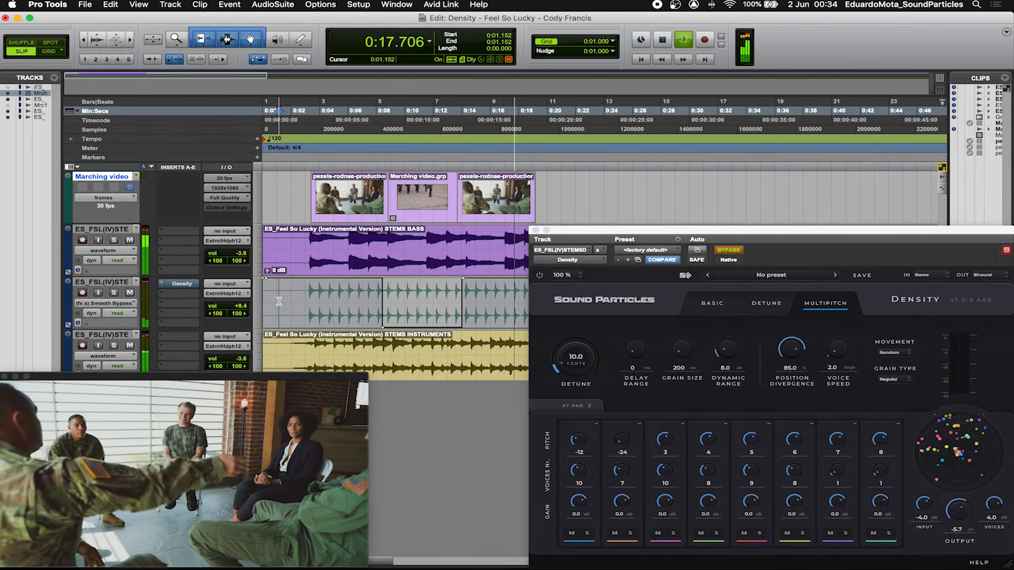
key("space")
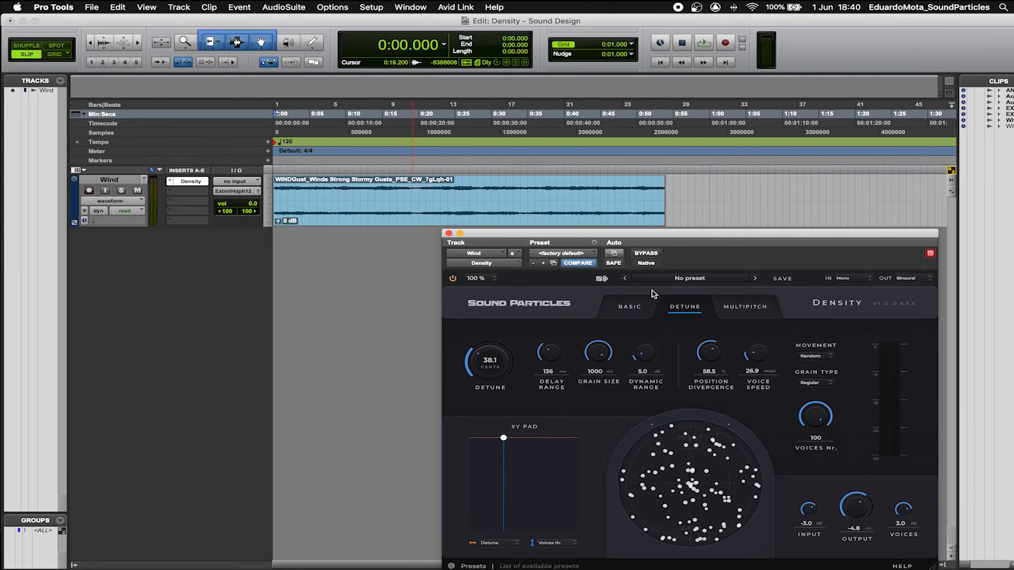
Bypass Density in its Basic view and play the unprocessed wind recording
left_click(650, 297)
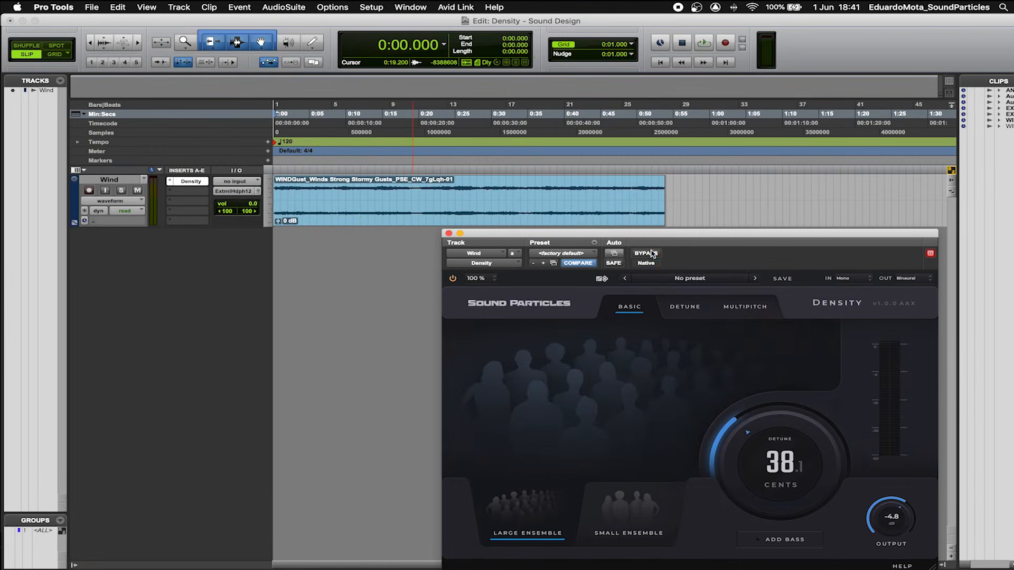
left_click(649, 253)
key("space")
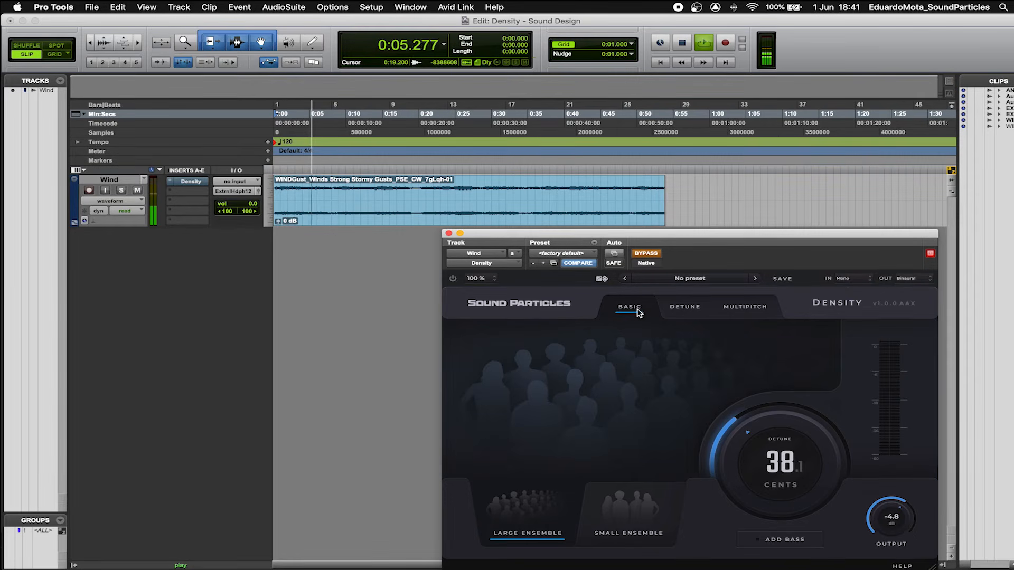
In Density's Detune view, set position divergence to 0.0 %, the number of voices to 24 and voice speed to 21.5
left_click(688, 309)
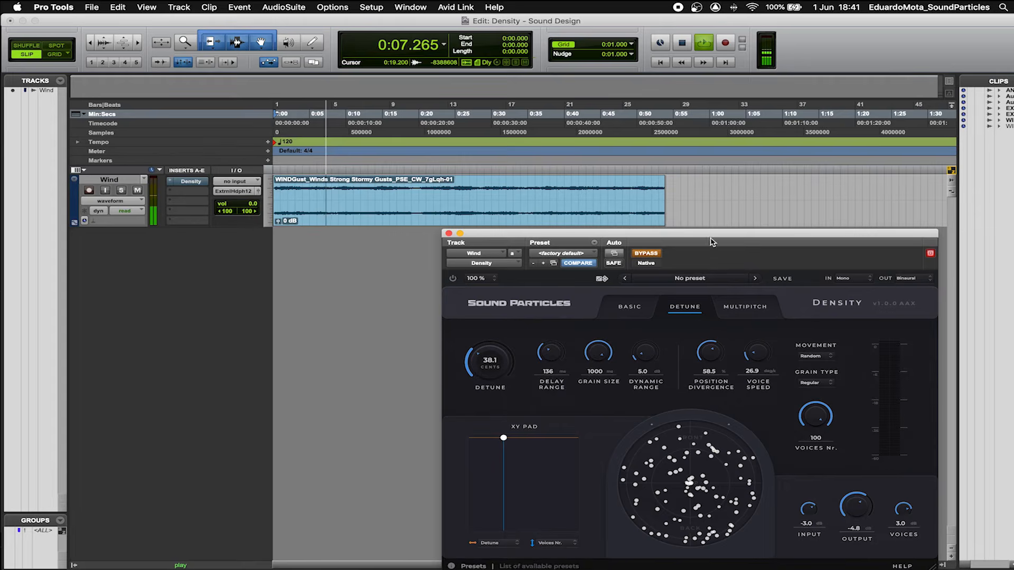
left_click_drag(712, 236, 711, 222)
left_click_drag(709, 343, 697, 393)
left_click_drag(806, 396, 806, 478)
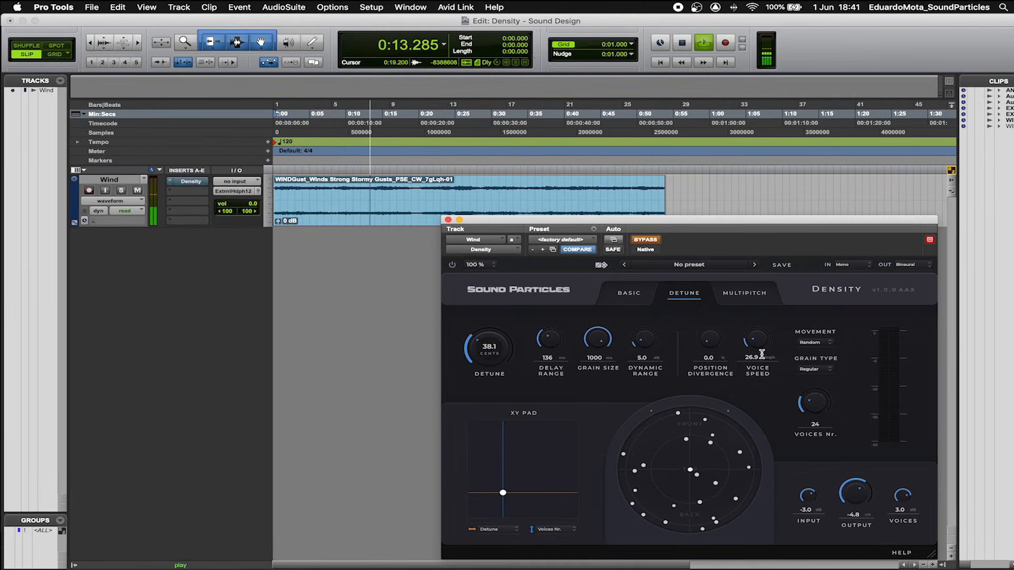
left_click_drag(761, 353, 762, 360)
Take Density out of bypass on the wind track and set its output format to Stereo (MS)
left_click(653, 240)
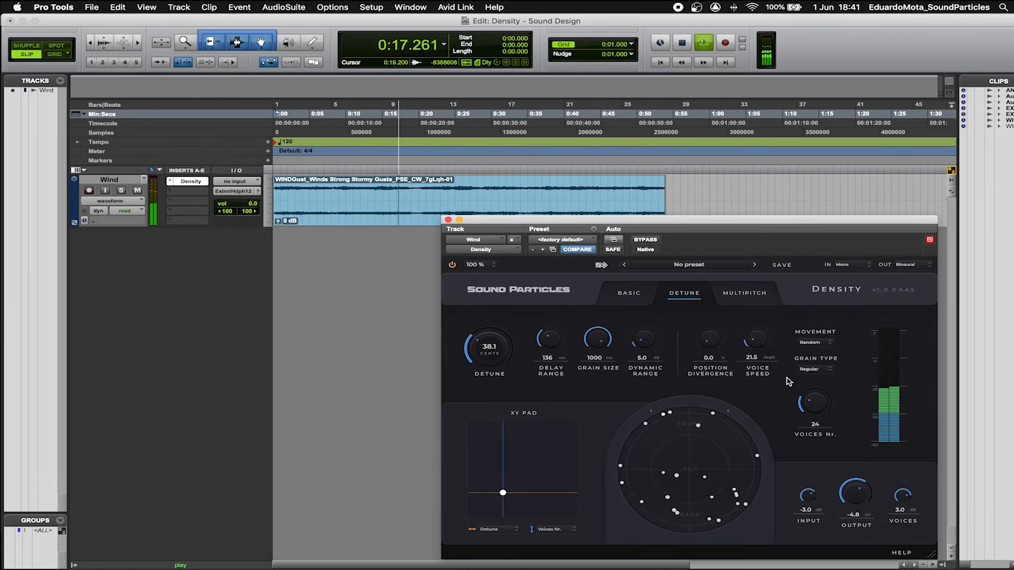
left_click(916, 269)
left_click(904, 308)
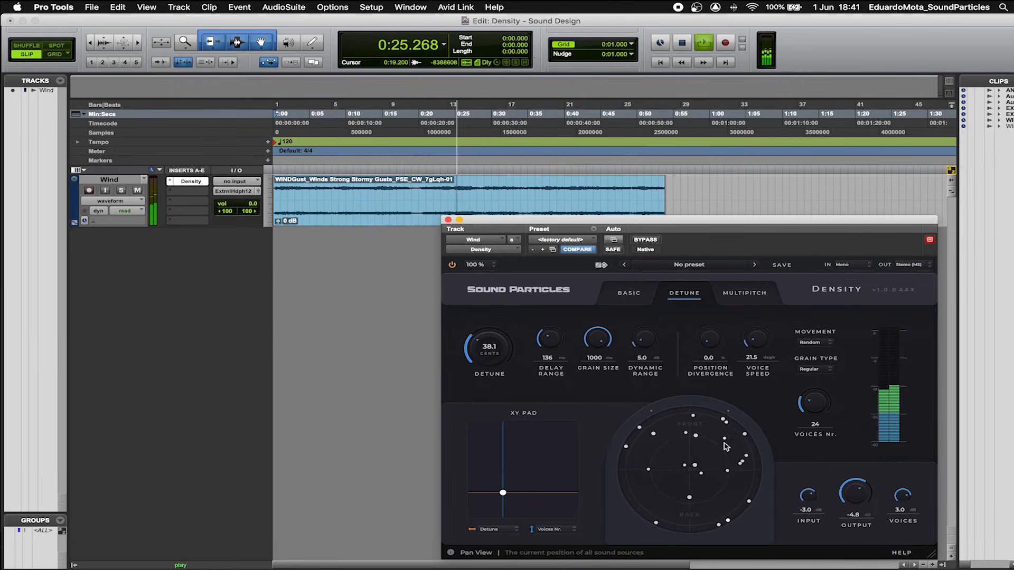
Set the voice movement to Clockwise and the position divergence to 82.0 %
left_click(813, 342)
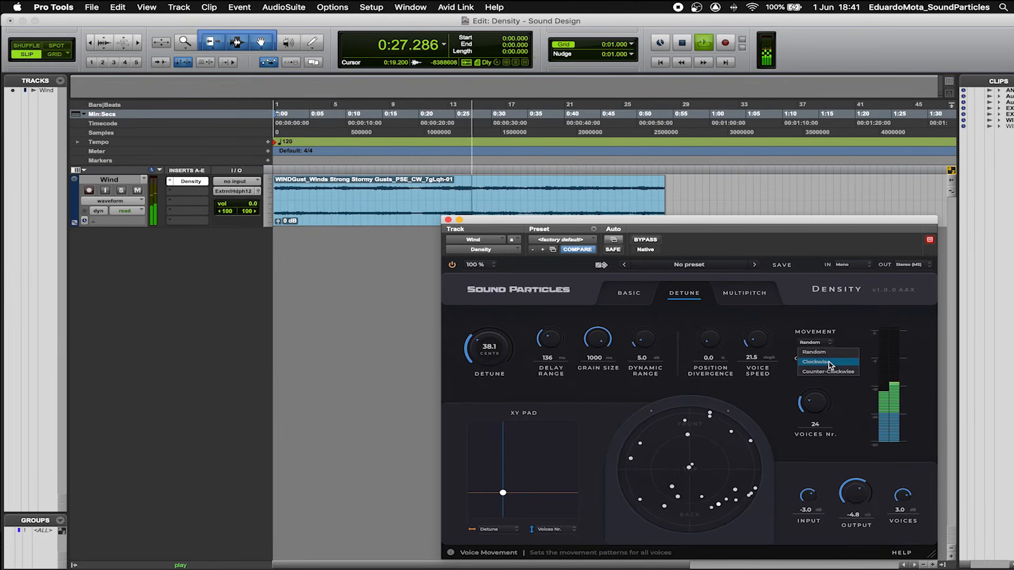
left_click(829, 363)
left_click_drag(714, 352, 693, 238)
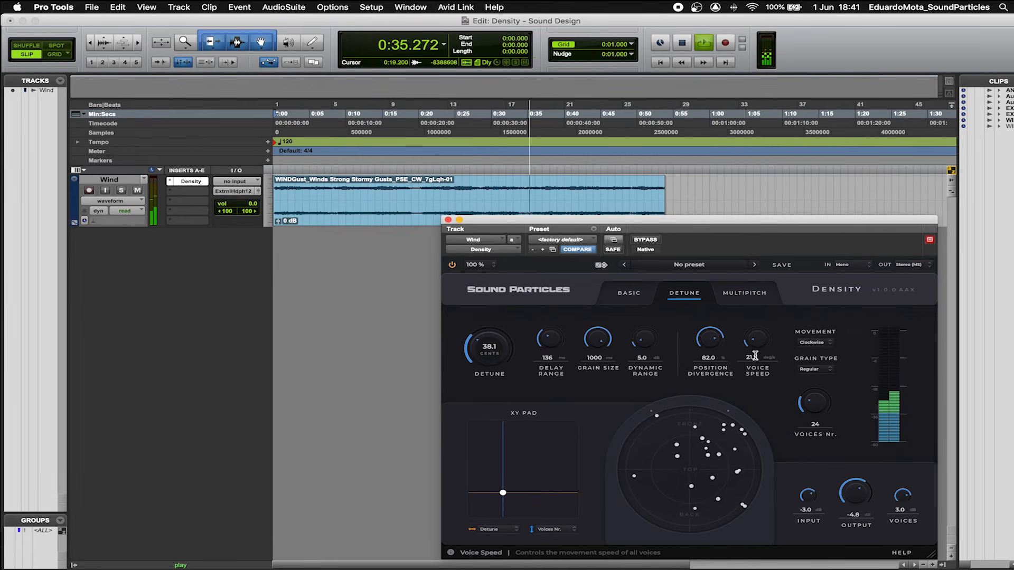
Set the voice speed to 298.3 and move the XY pad point to set detune to 12.00 steps and 93 voices
left_click_drag(757, 344, 761, 292)
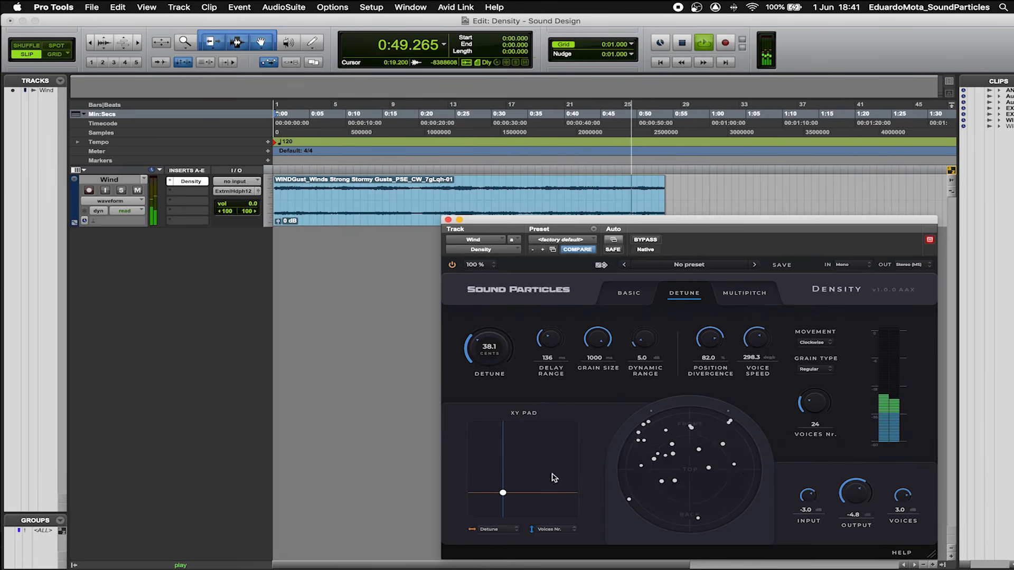
left_click_drag(503, 496, 554, 462)
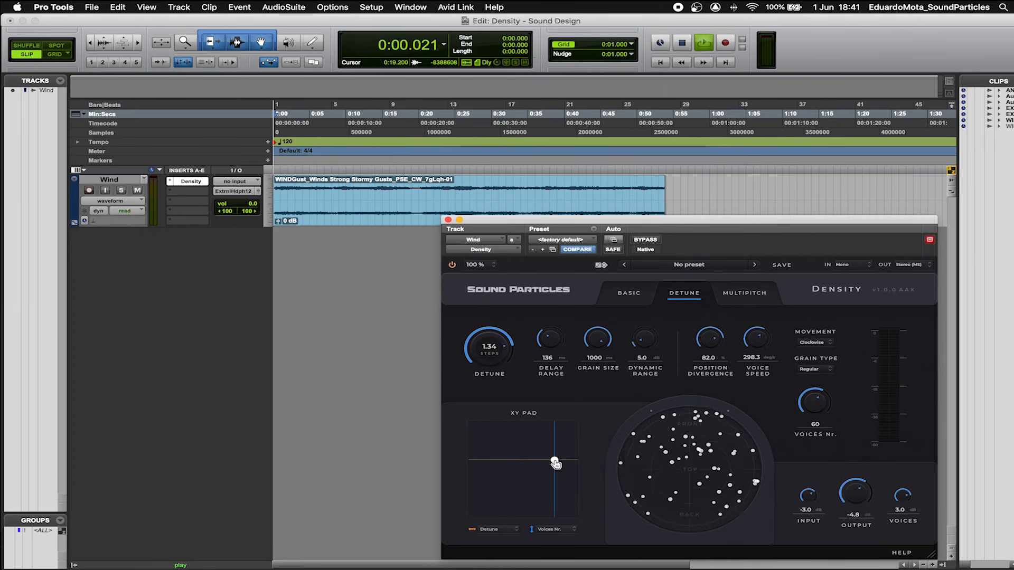
left_click_drag(554, 460, 574, 433)
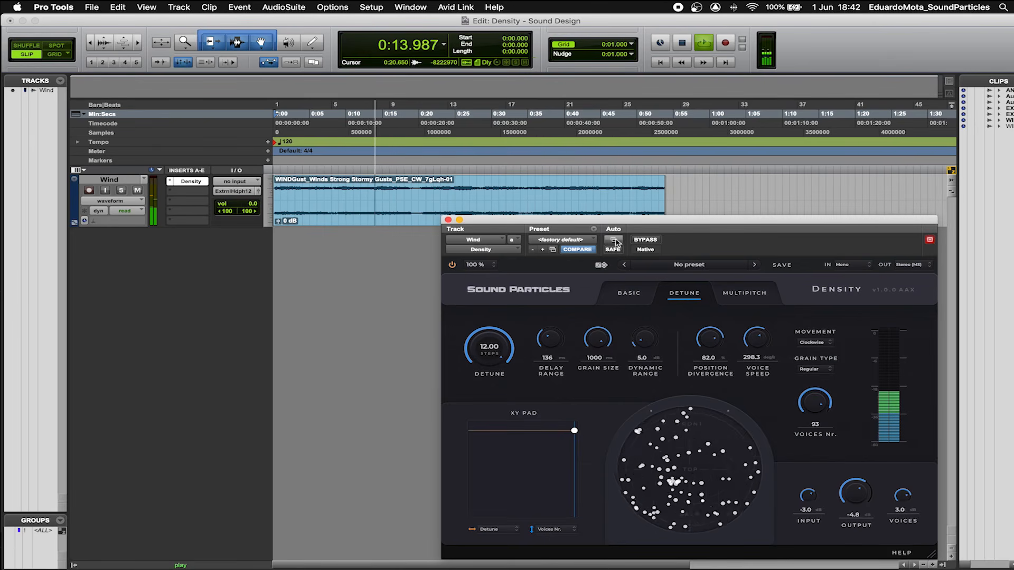
Compare the bypassed and processed wind sound twice during playback, leave Density active and stop playback
left_click(645, 239)
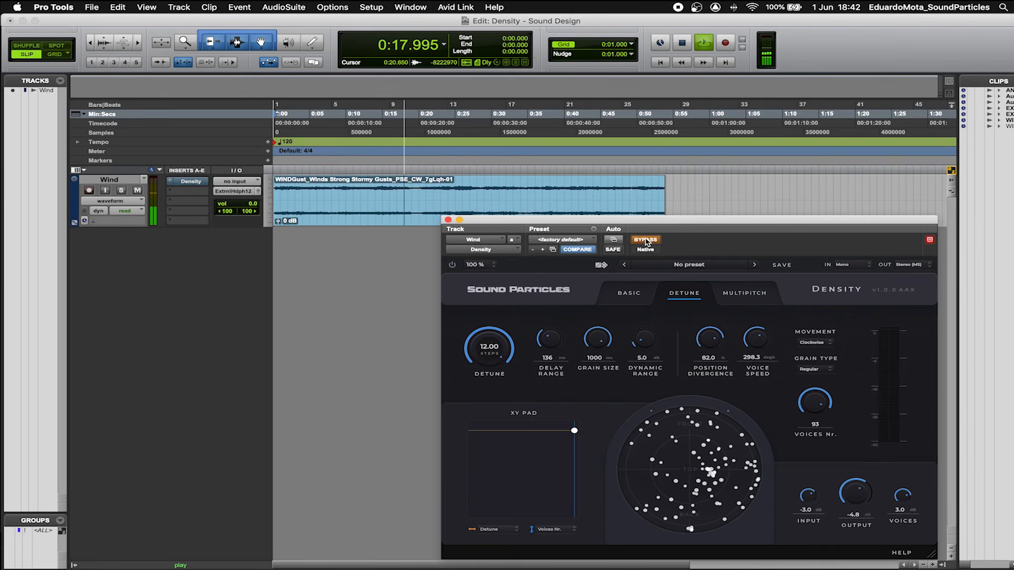
left_click(646, 239)
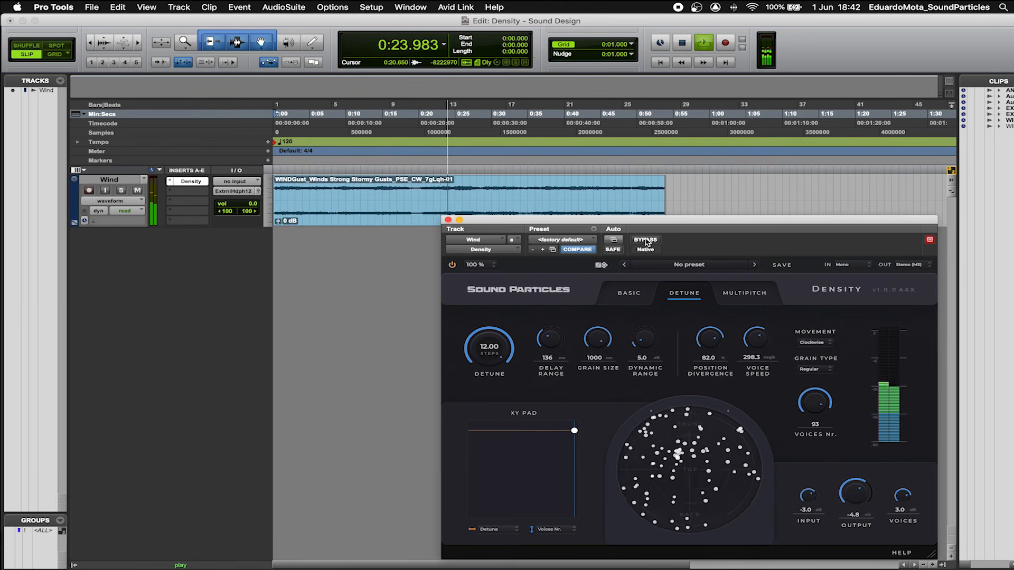
left_click(646, 240)
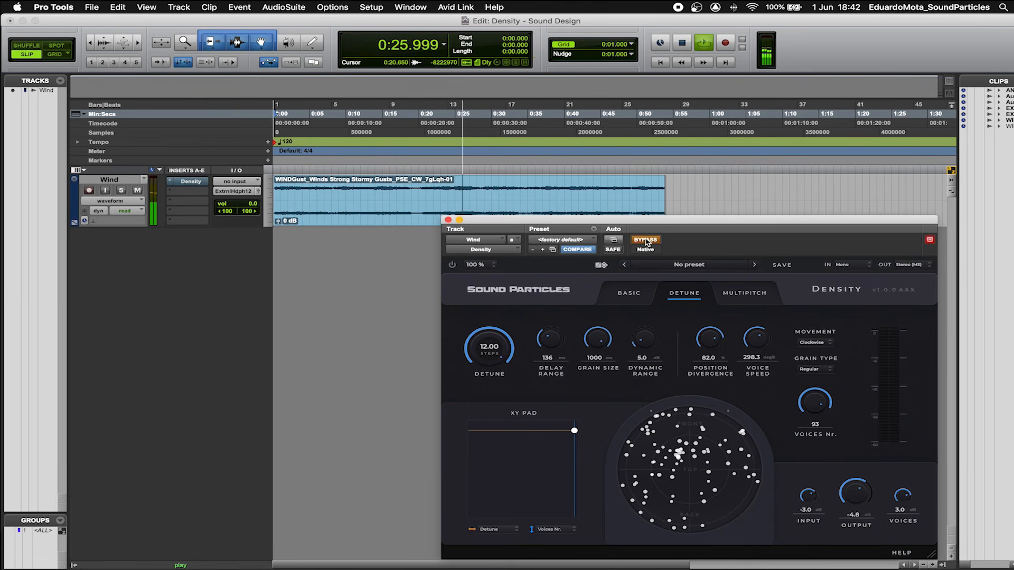
left_click(645, 240)
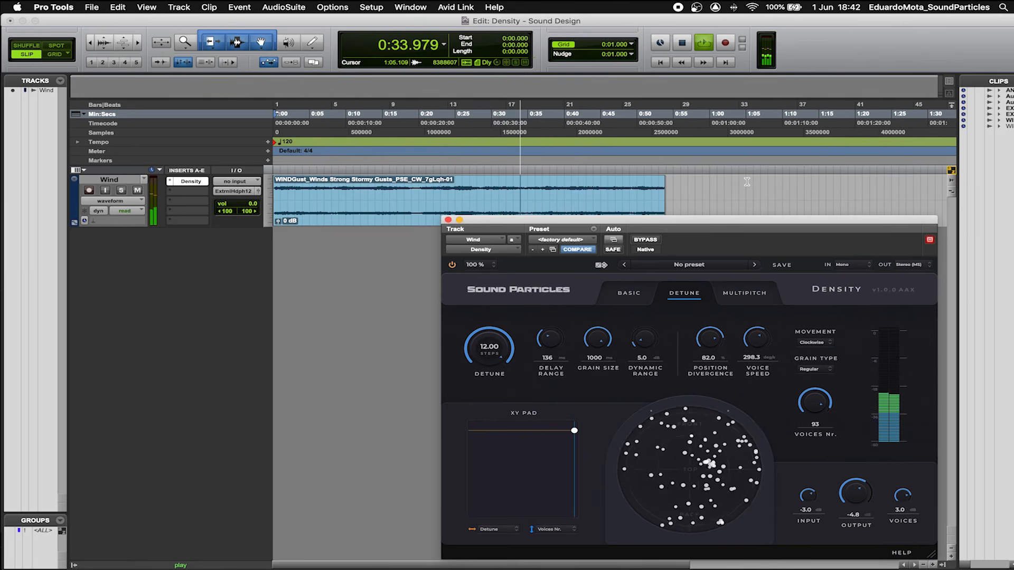
key("space")
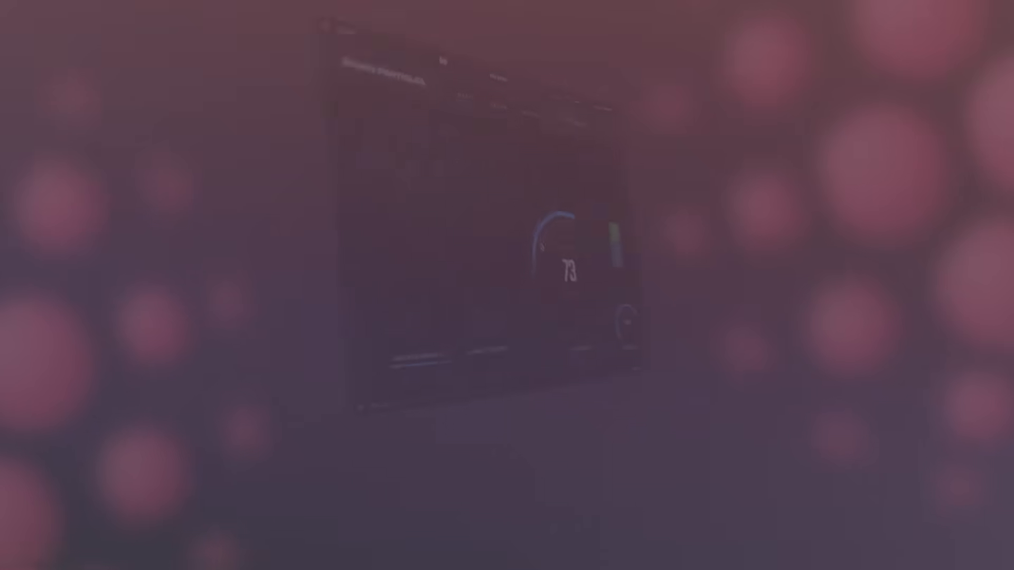
left_click(486, 360)
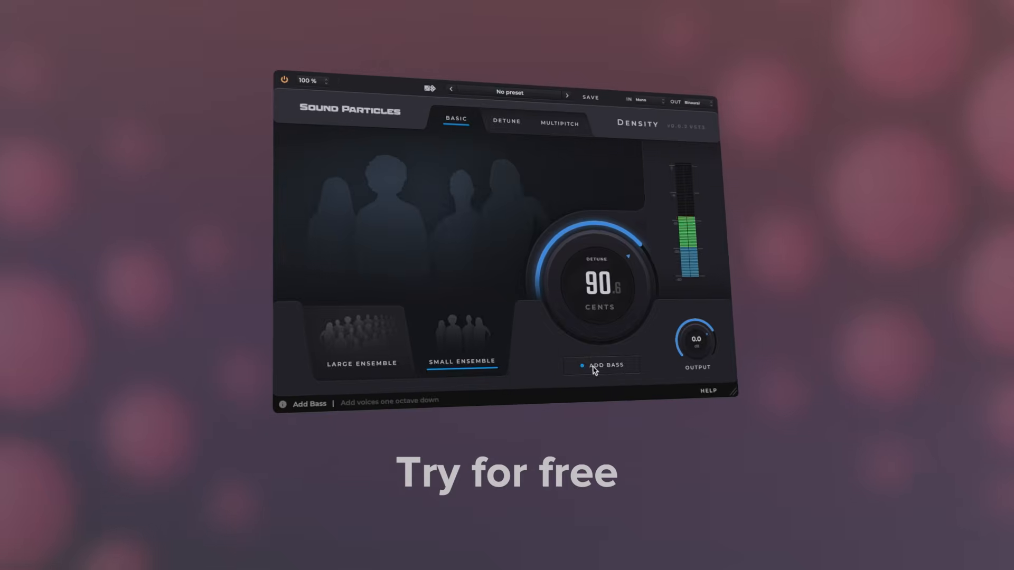